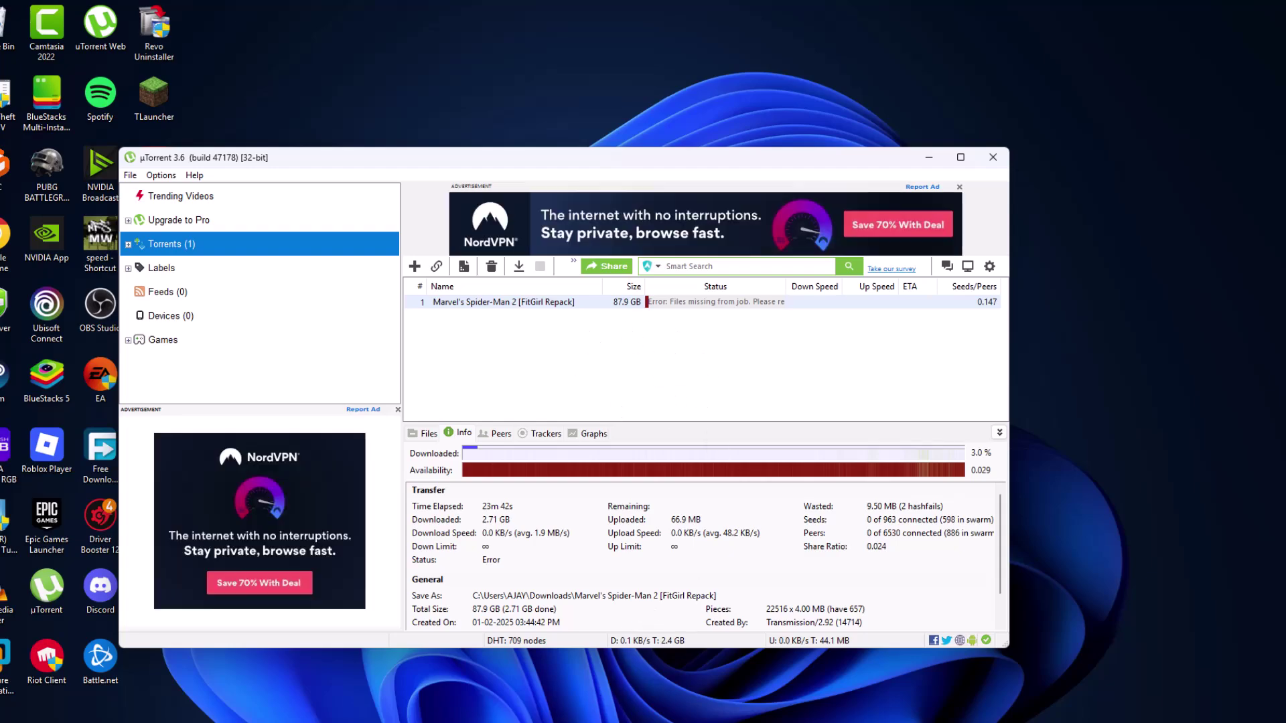
# - Search the Start menu for 'window' and launch Windows Security from Best match
pyautogui.press('super+s')
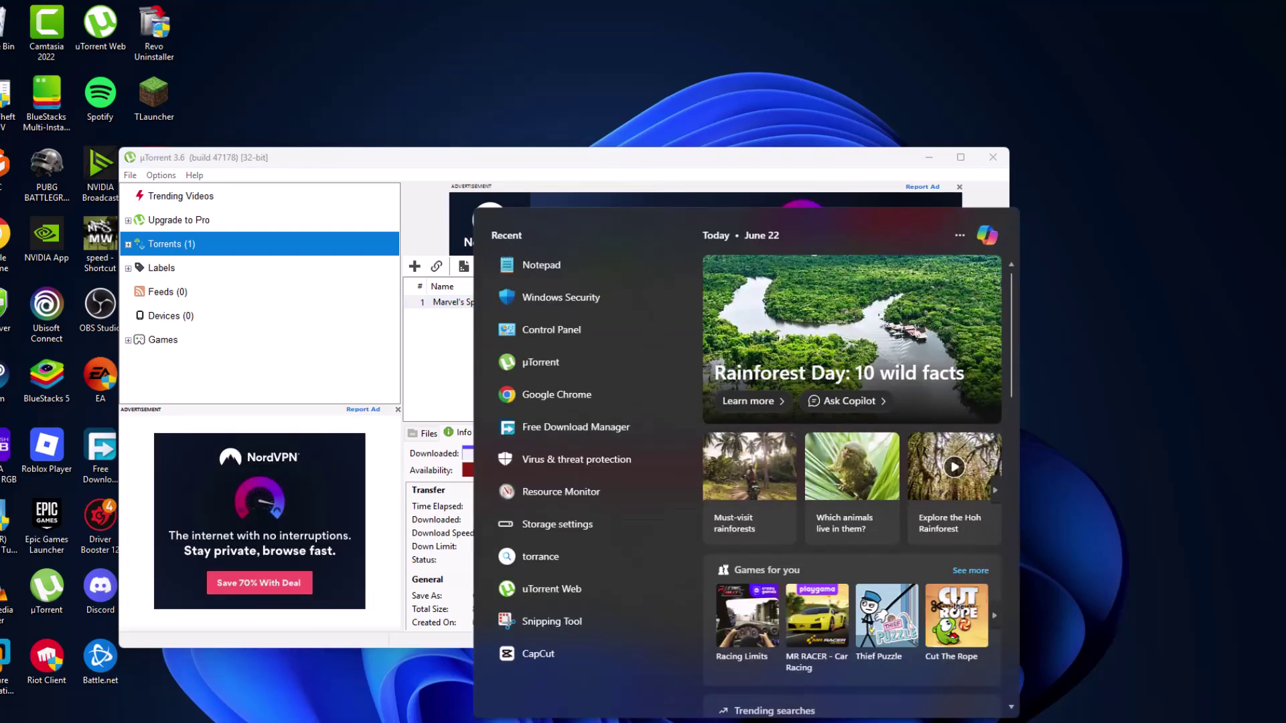
pyautogui.write('window')
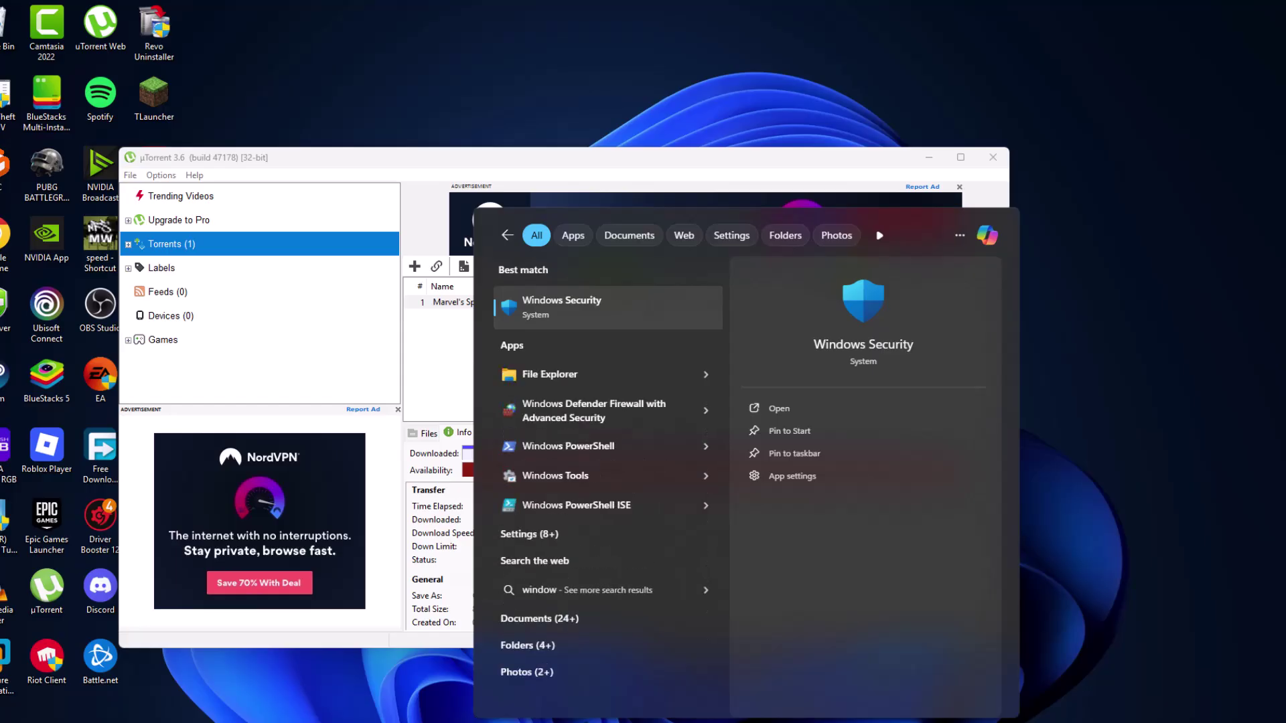
pyautogui.click(593, 300)
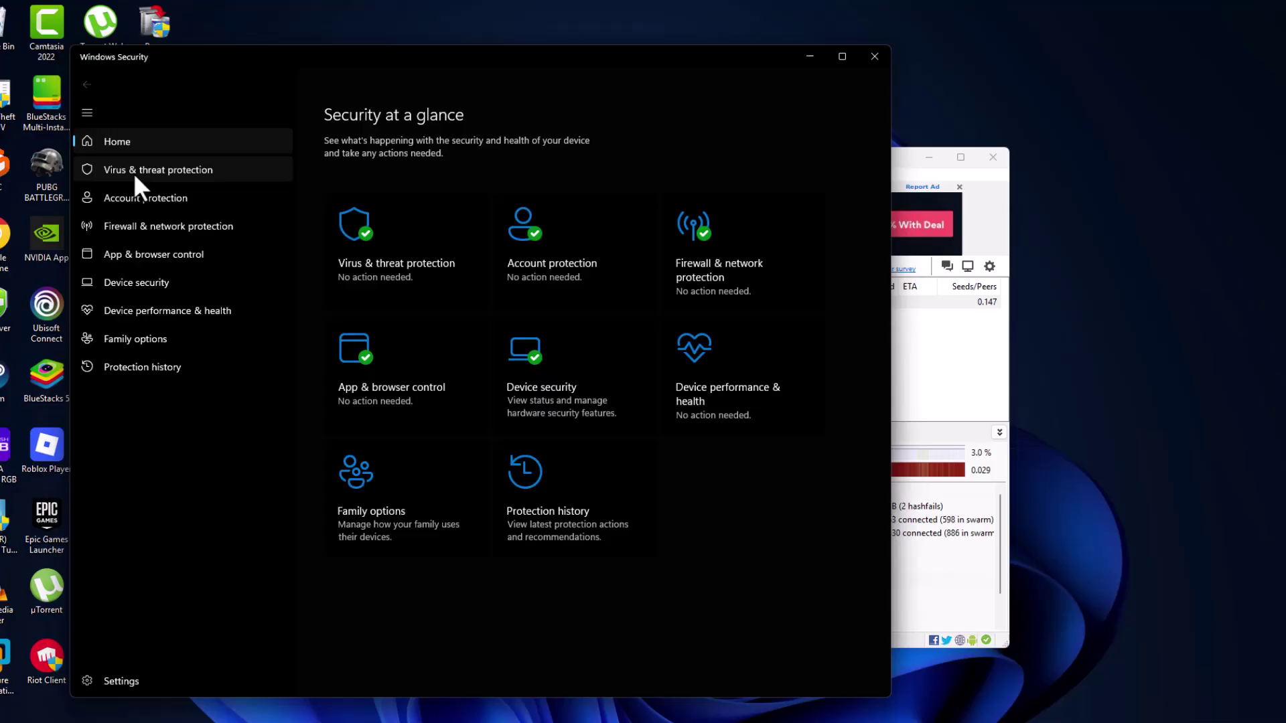
# - View the Virus & threat protection settings, then bring up Protection history
pyautogui.click(134, 172)
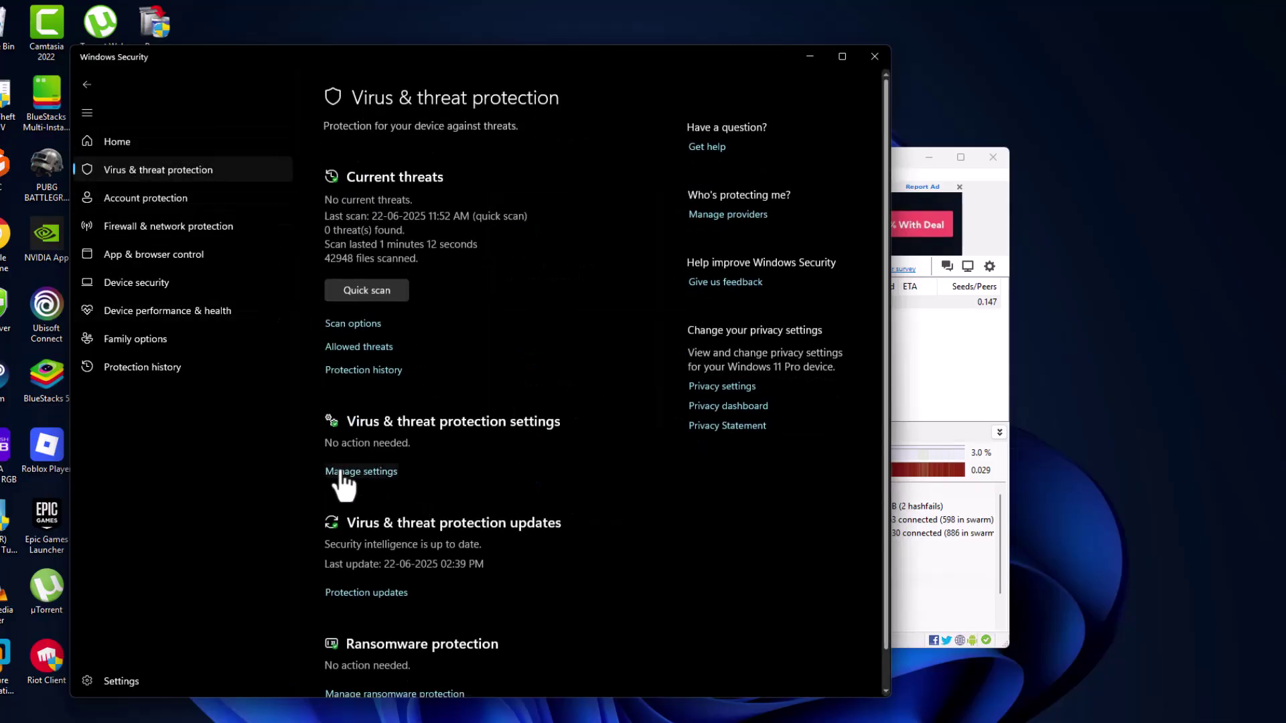
pyautogui.click(359, 472)
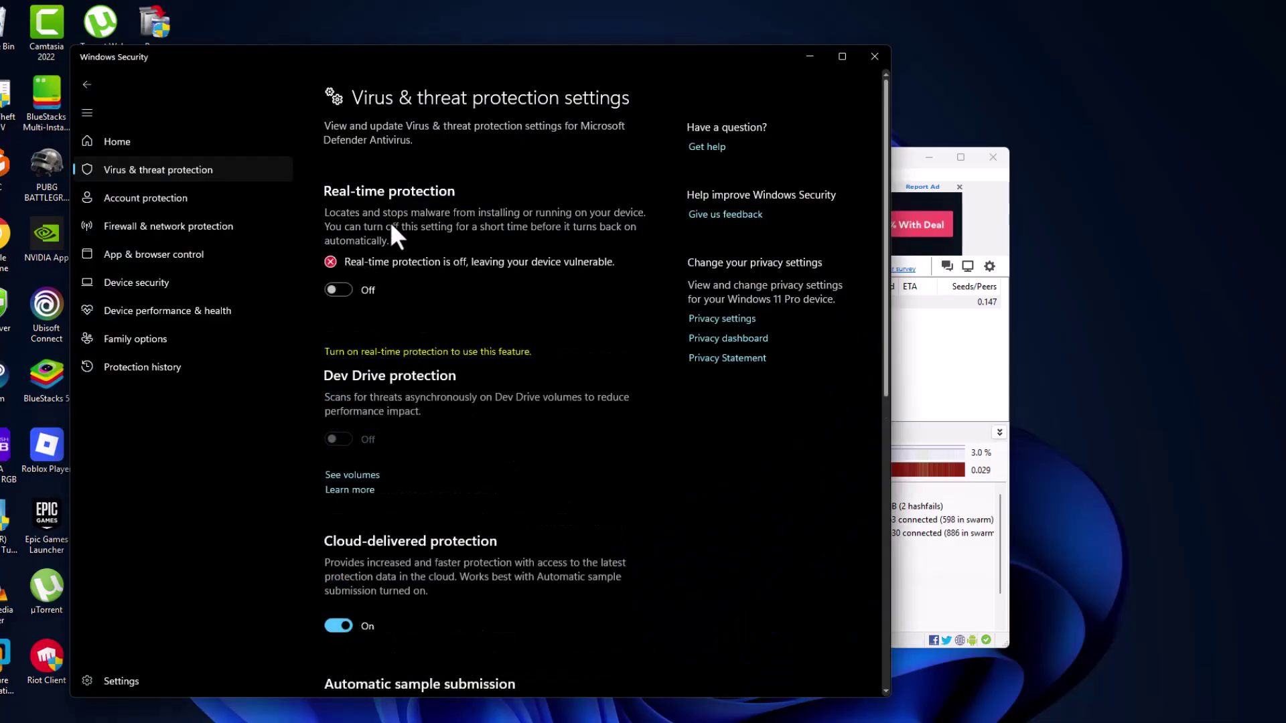
pyautogui.click(86, 88)
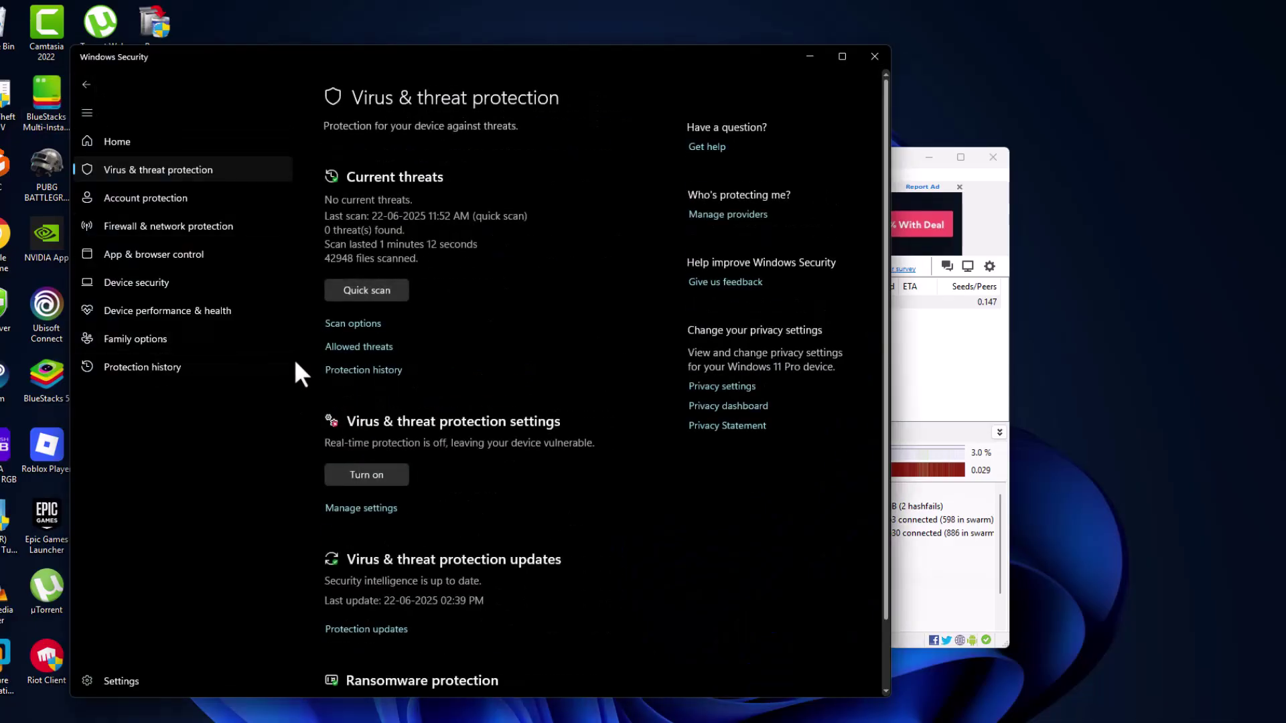
pyautogui.click(361, 370)
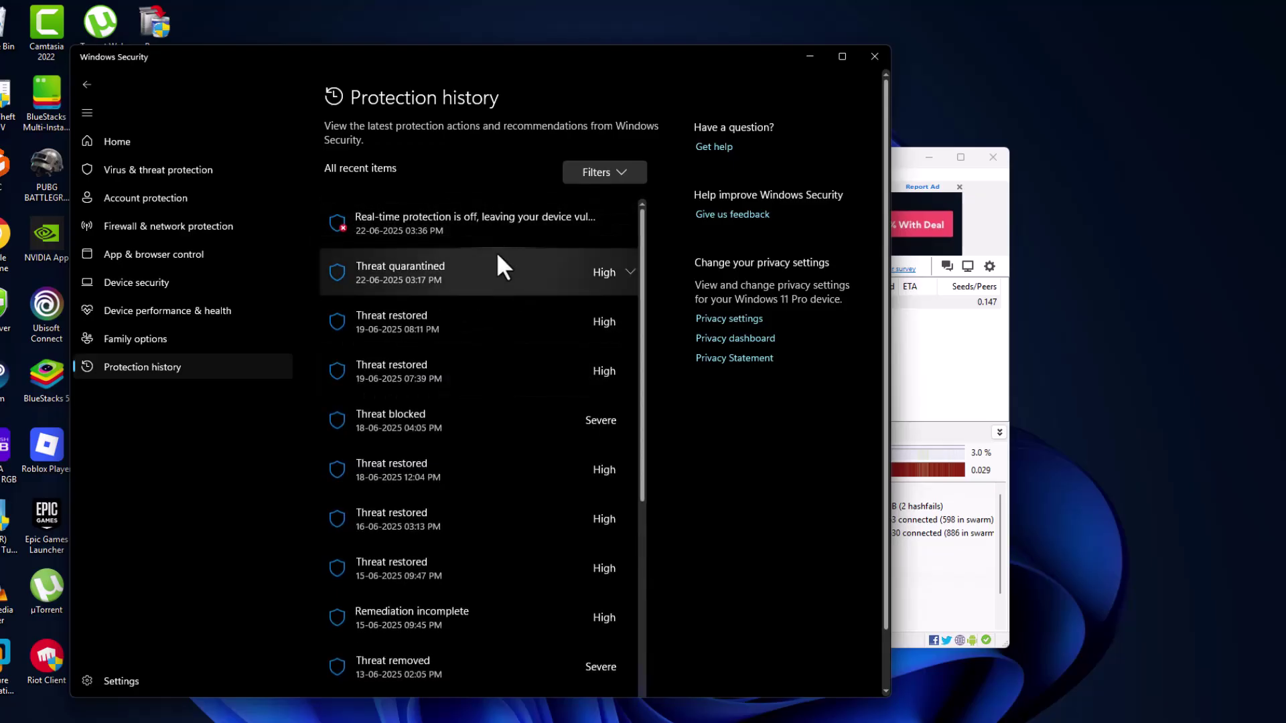
# - Restore the quarantined Spider-Man 2 setup file via the Threat quarantined entry's Actions
pyautogui.click(484, 230)
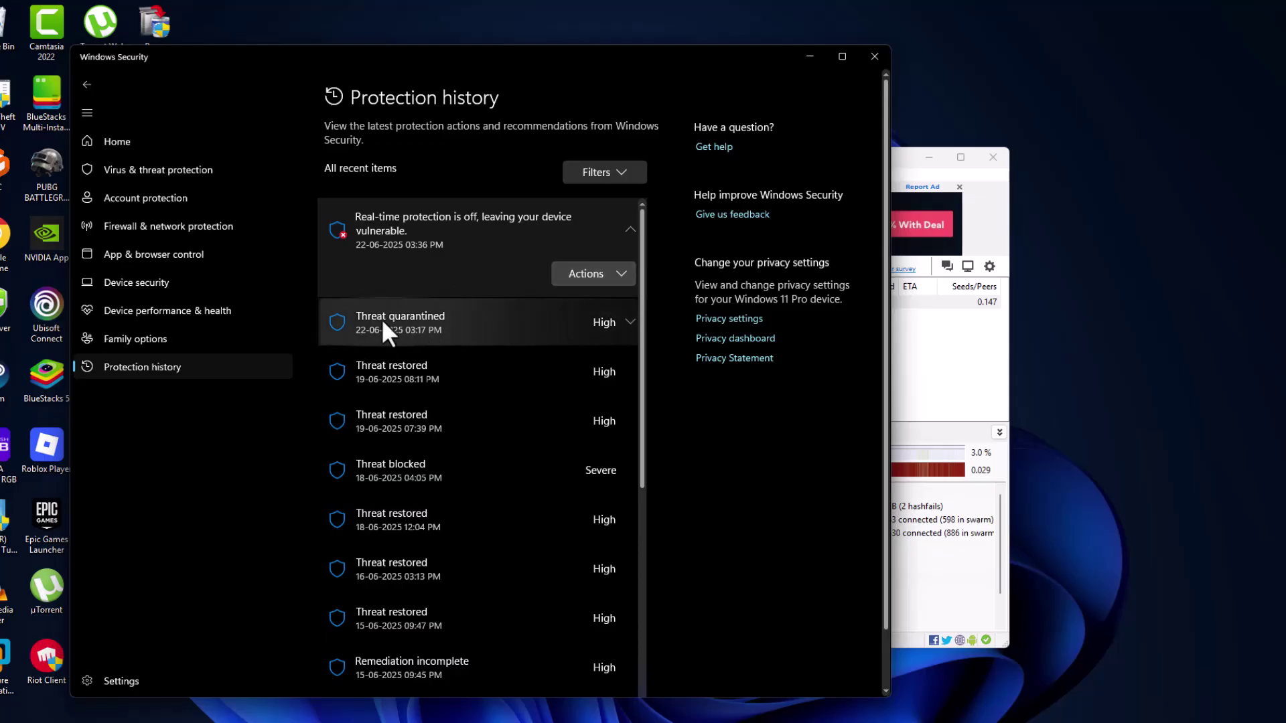
pyautogui.click(518, 326)
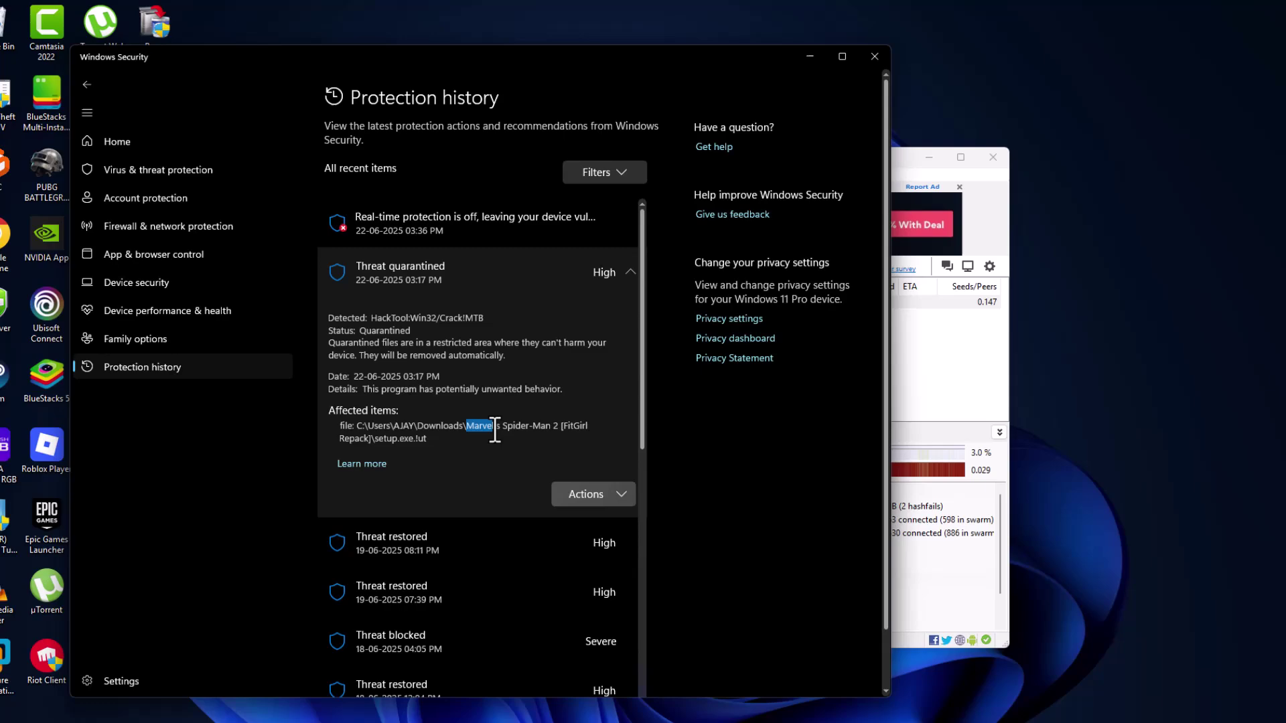
pyautogui.moveTo(495, 434)
pyautogui.mouseDown()
pyautogui.moveTo(557, 445)
pyautogui.moveTo(414, 445)
pyautogui.mouseUp()
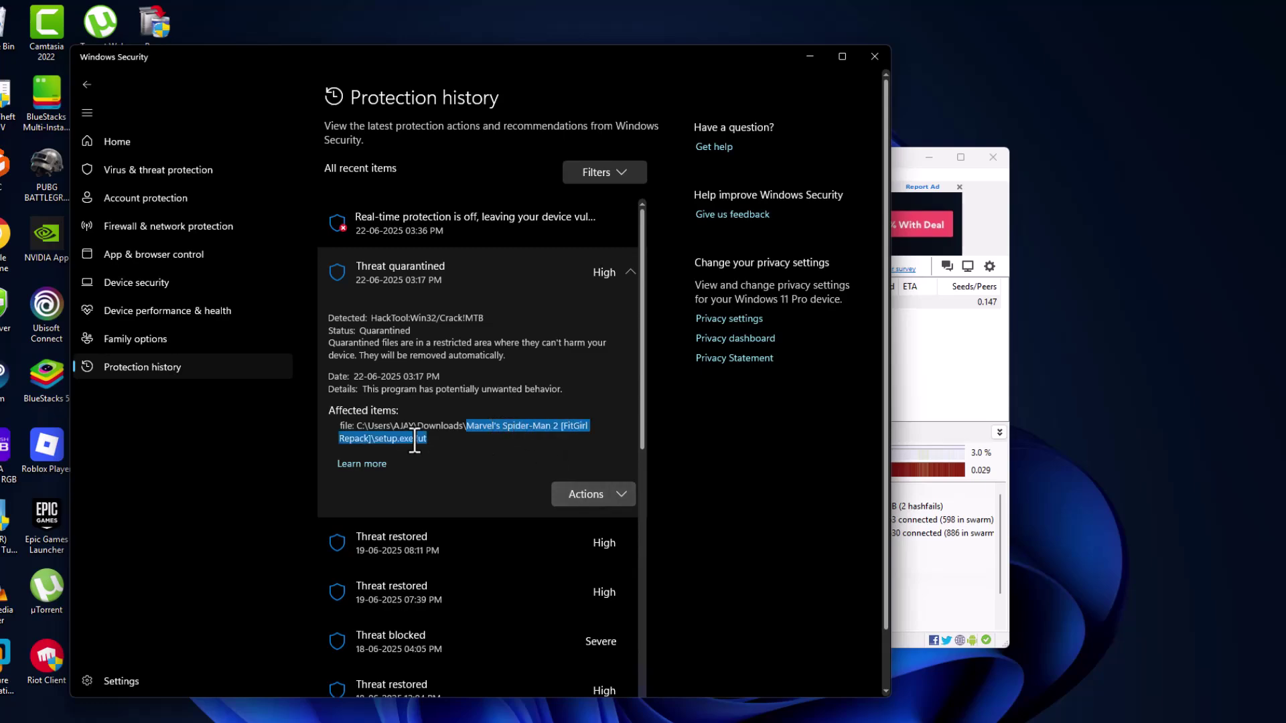
pyautogui.click(590, 491)
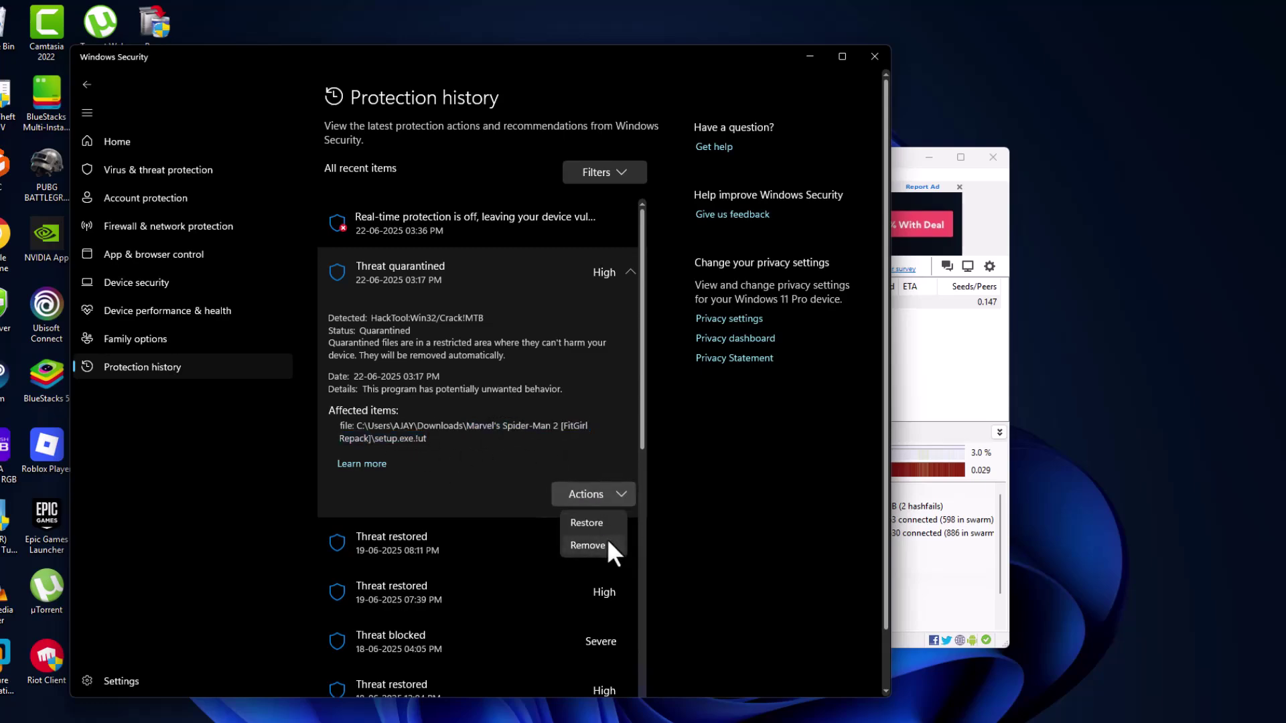
pyautogui.click(587, 523)
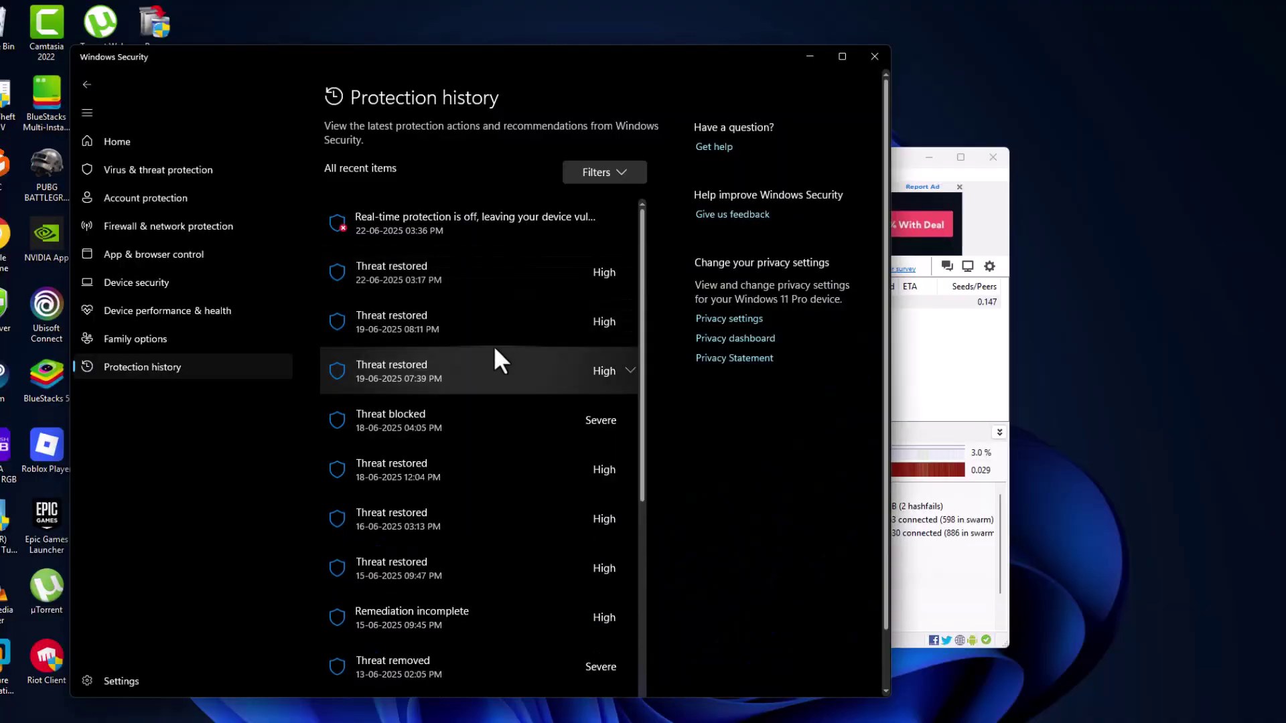
pyautogui.click(485, 284)
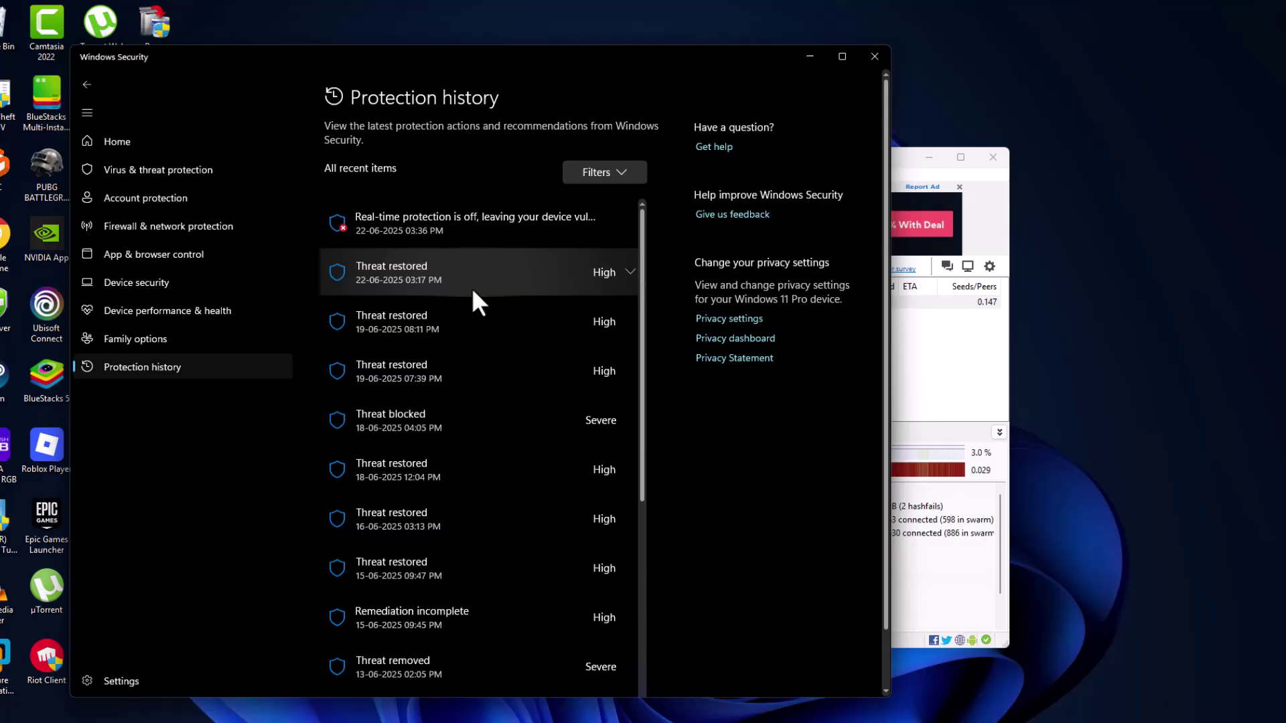
pyautogui.click(471, 287)
# - Collapse the restored entry and reach Add an exclusion under Manage settings > Exclusions
pyautogui.click(475, 337)
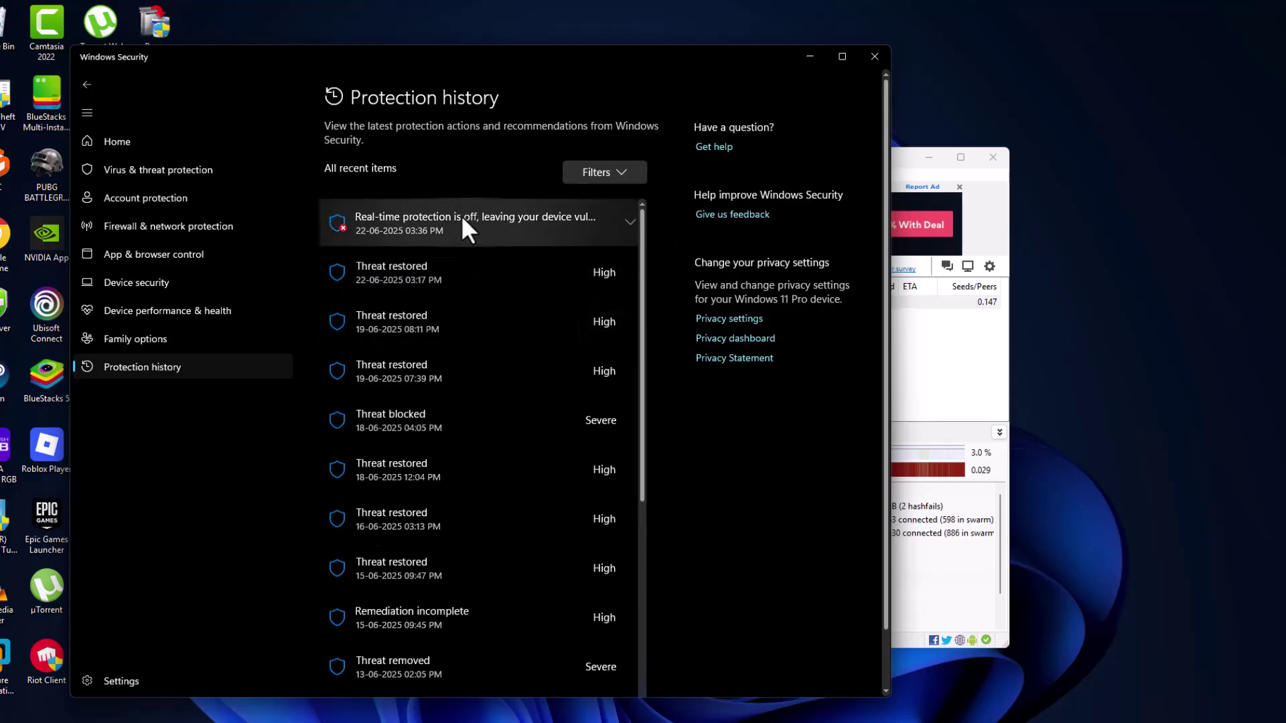
pyautogui.click(111, 169)
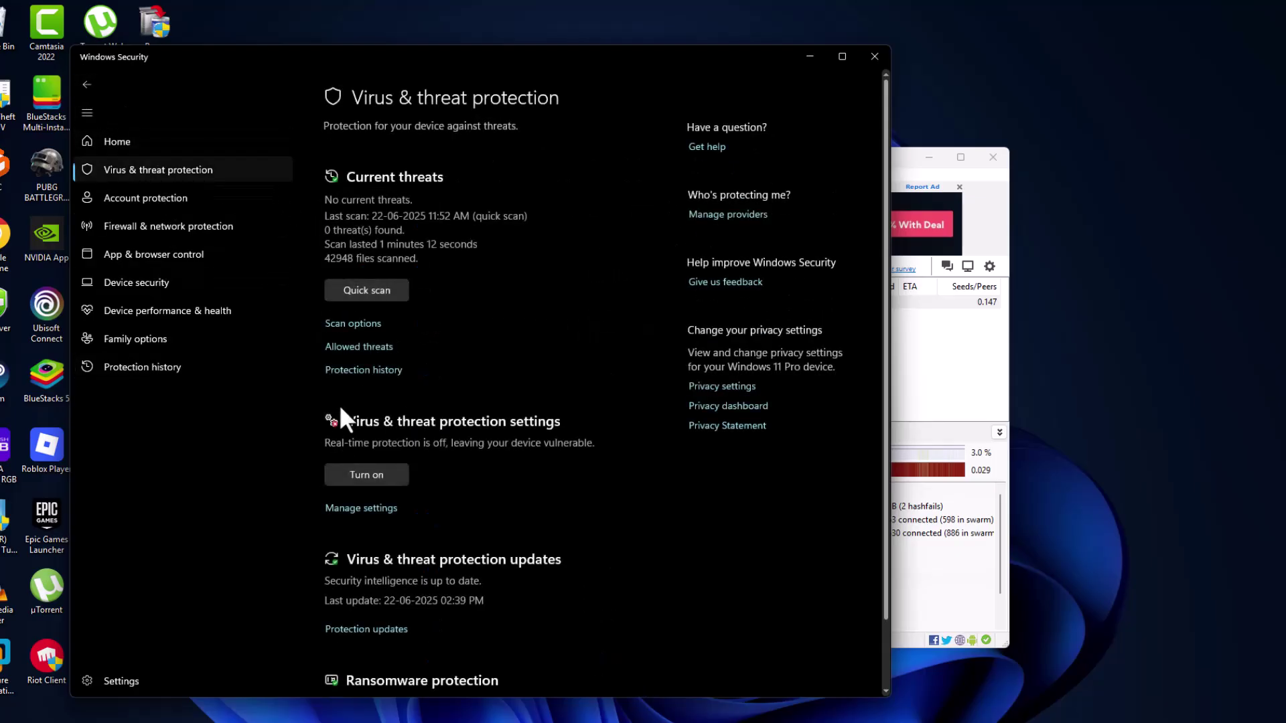
pyautogui.click(361, 509)
pyautogui.scroll(-2, 862, 238)
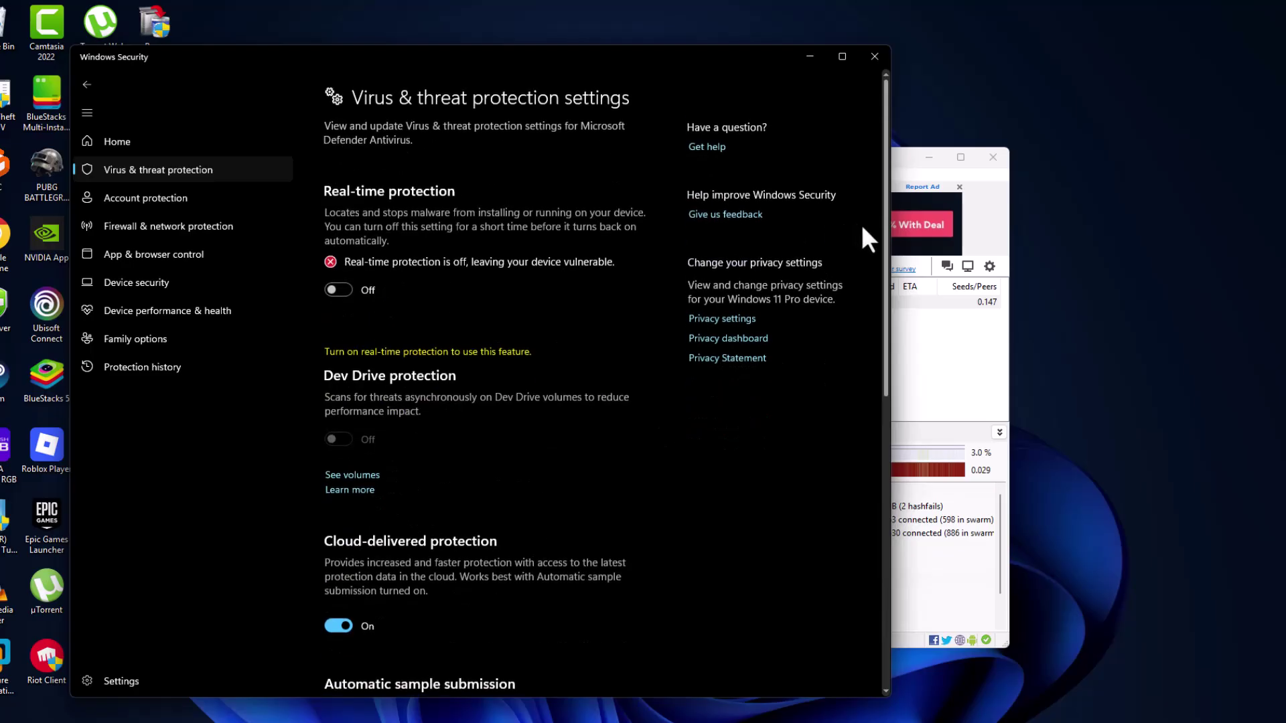
pyautogui.scroll(-5, 848, 591)
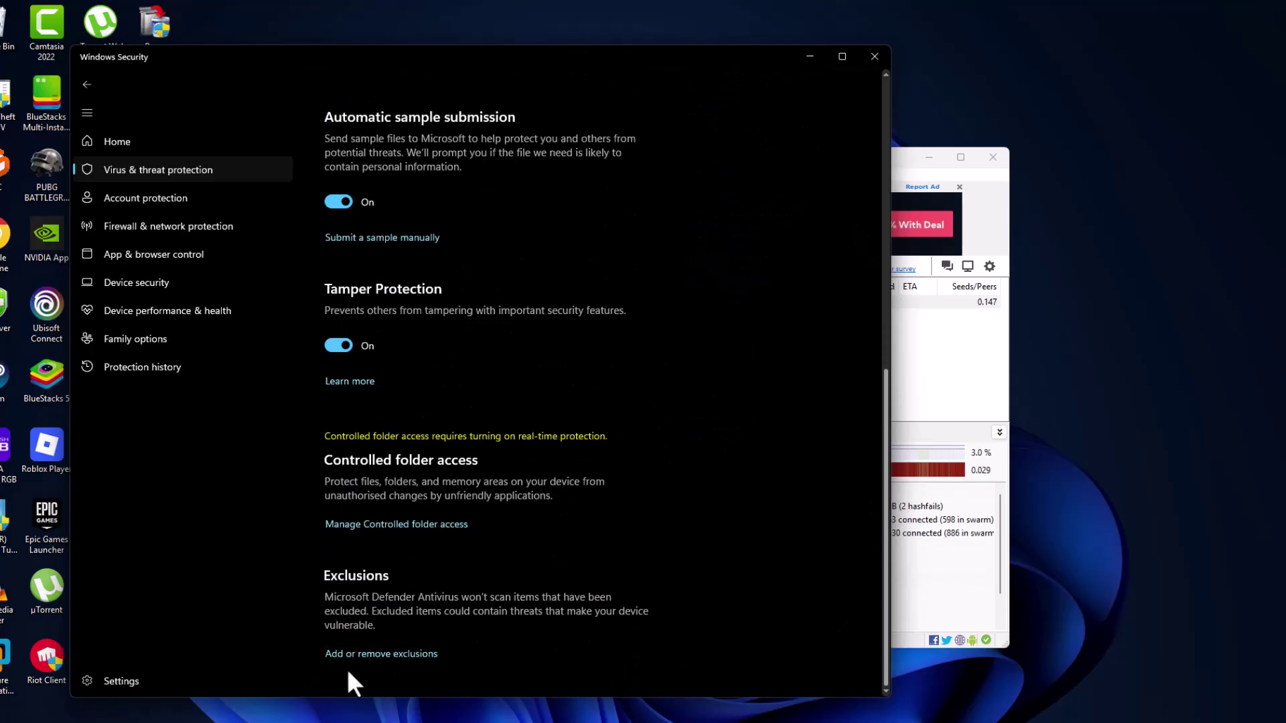
pyautogui.click(424, 655)
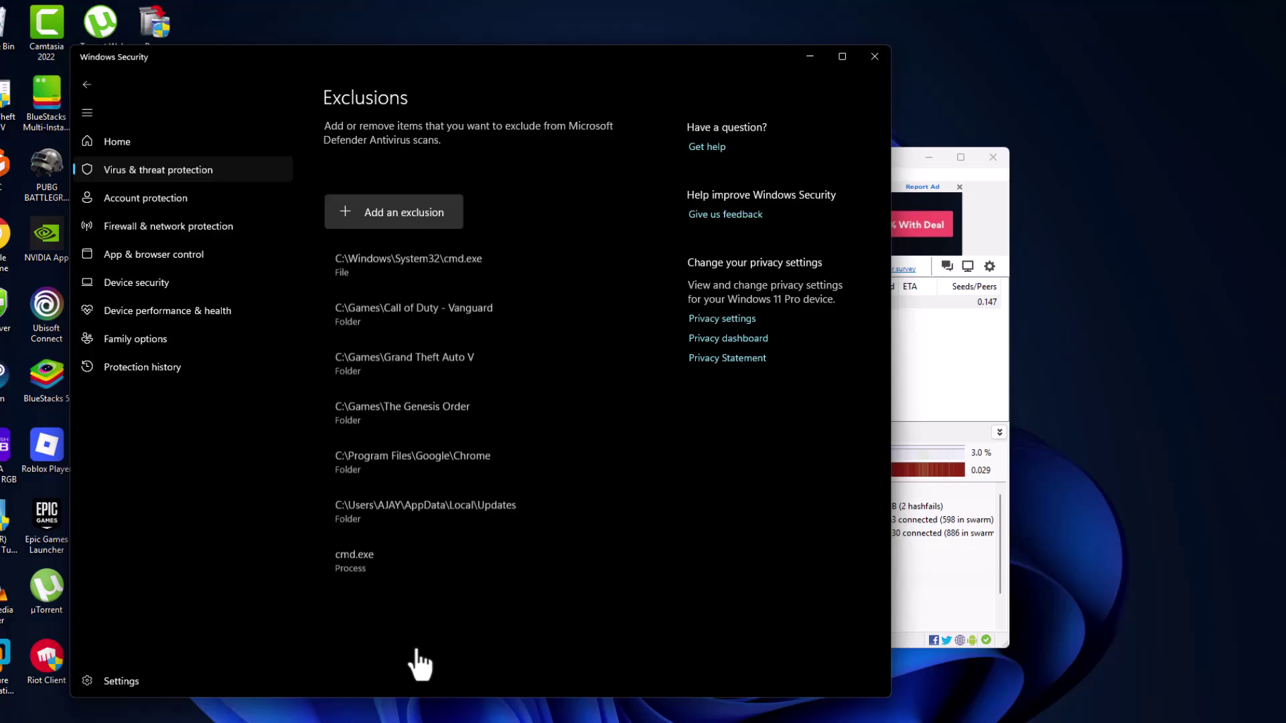
pyautogui.click(423, 211)
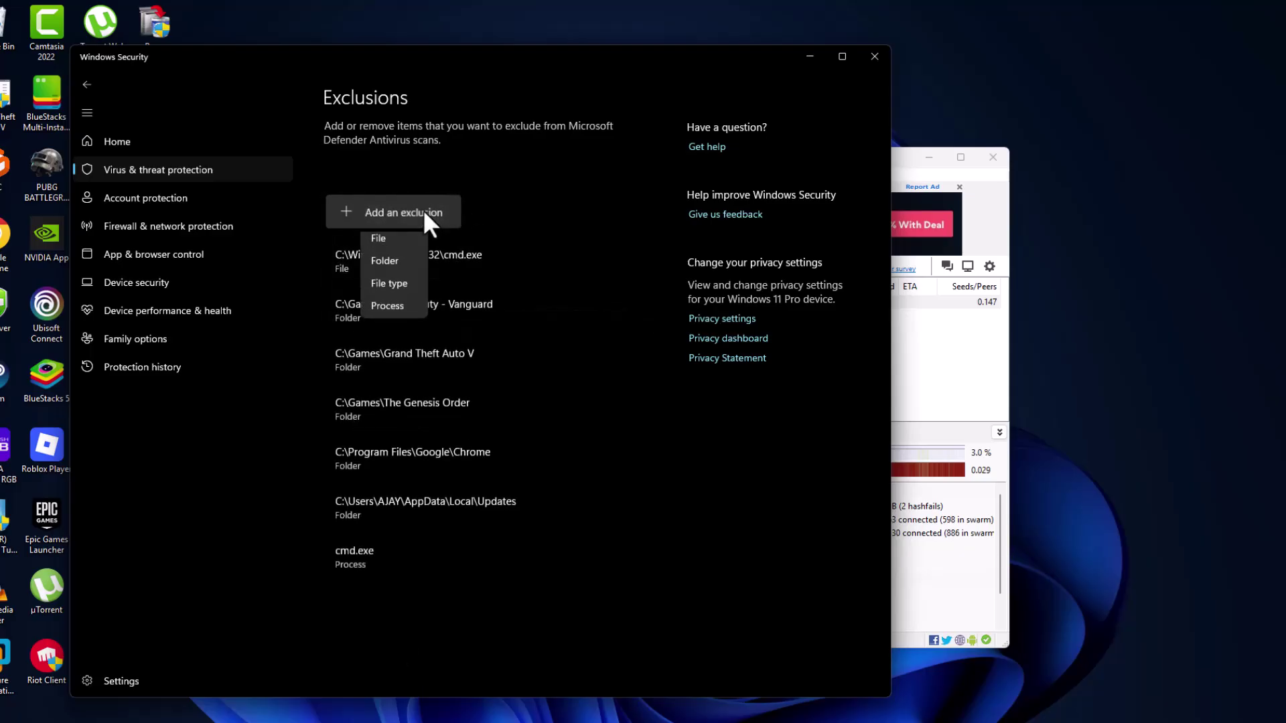
# - Add Downloads\Marvel's Spider-Man 2 [FitGirl Repack] as a folder exclusion
pyautogui.click(386, 267)
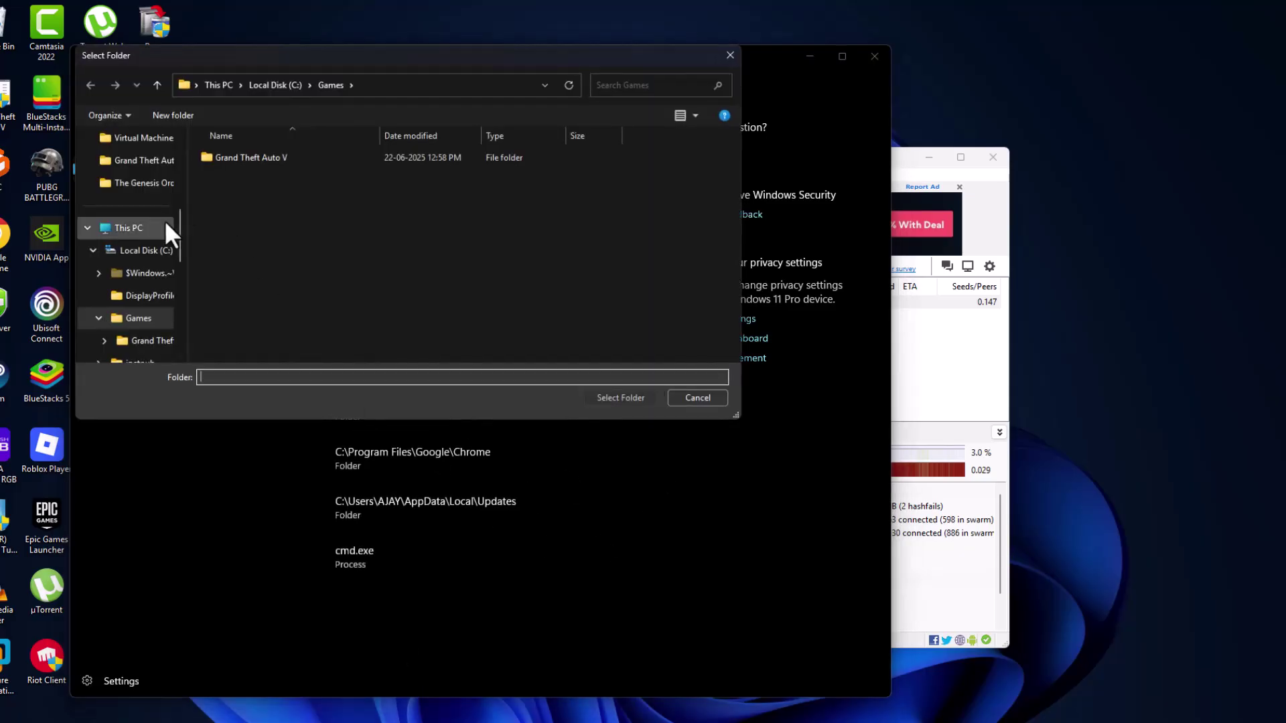
pyautogui.moveTo(177, 234); pyautogui.dragTo(179, 178)
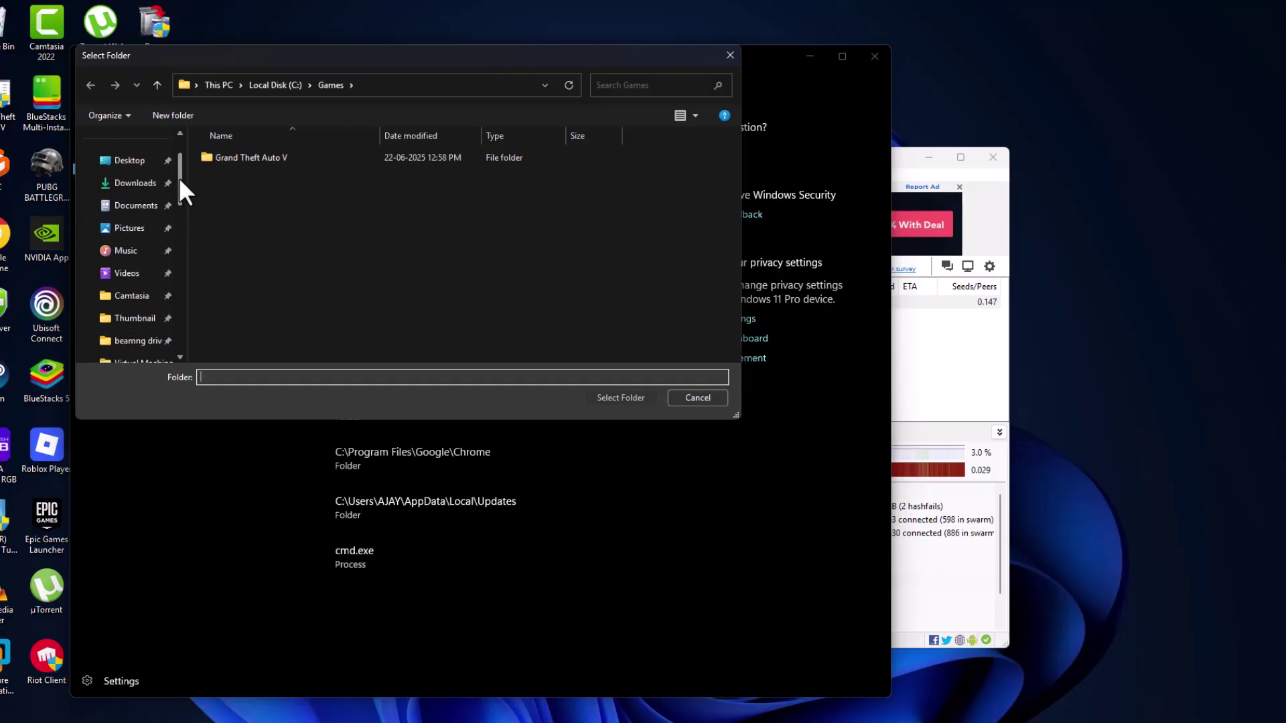
pyautogui.click(136, 183)
pyautogui.click(241, 236)
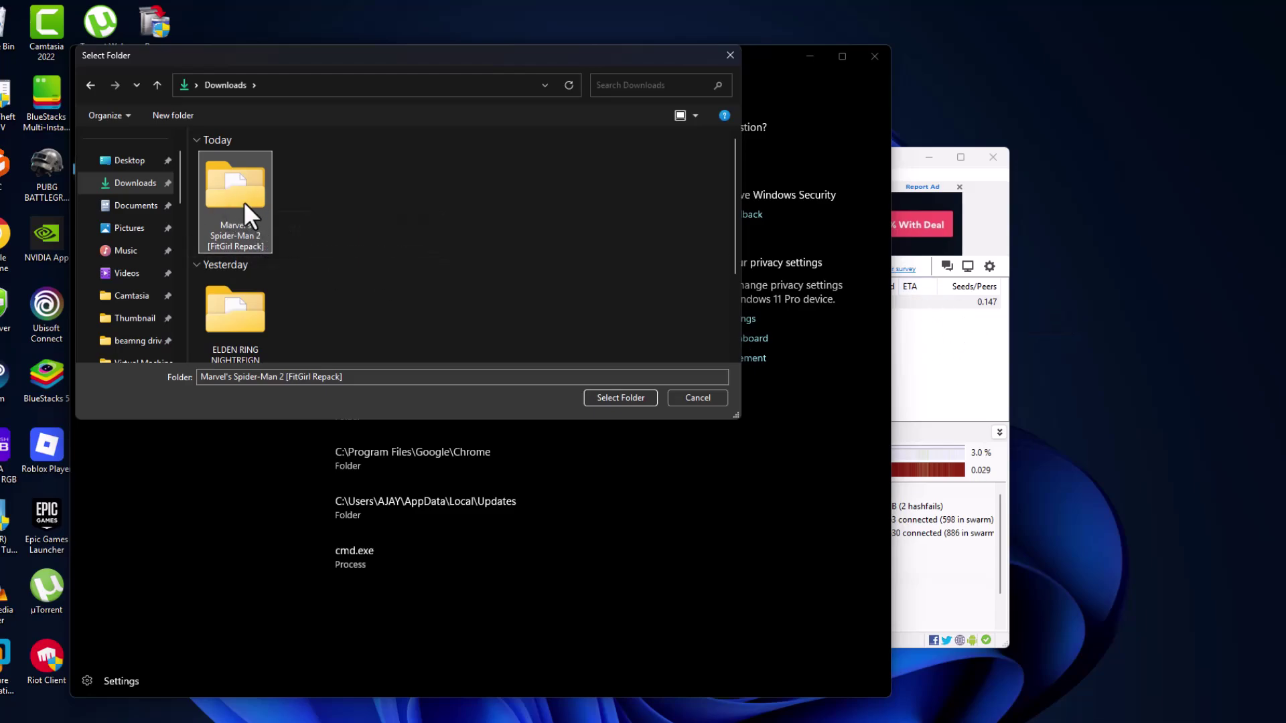
pyautogui.click(618, 401)
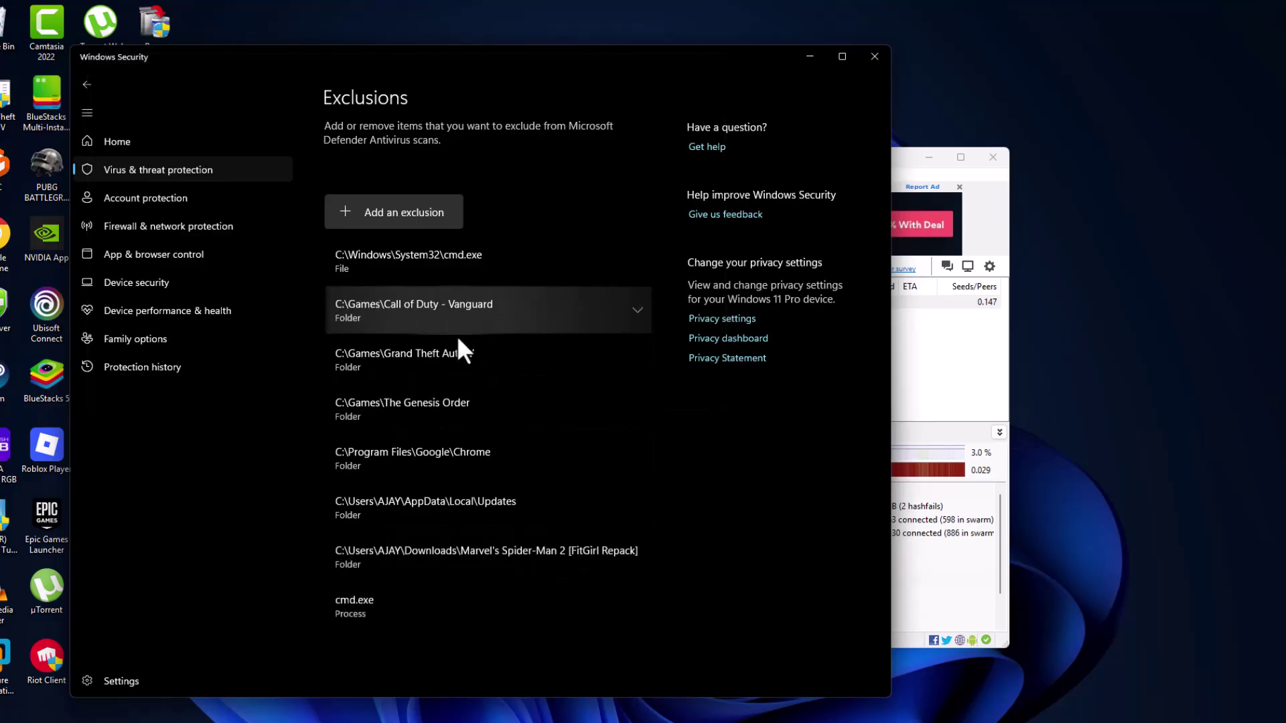
# - Check the new Spider-Man 2 exclusion, return to settings, and close Windows Security
pyautogui.click(493, 548)
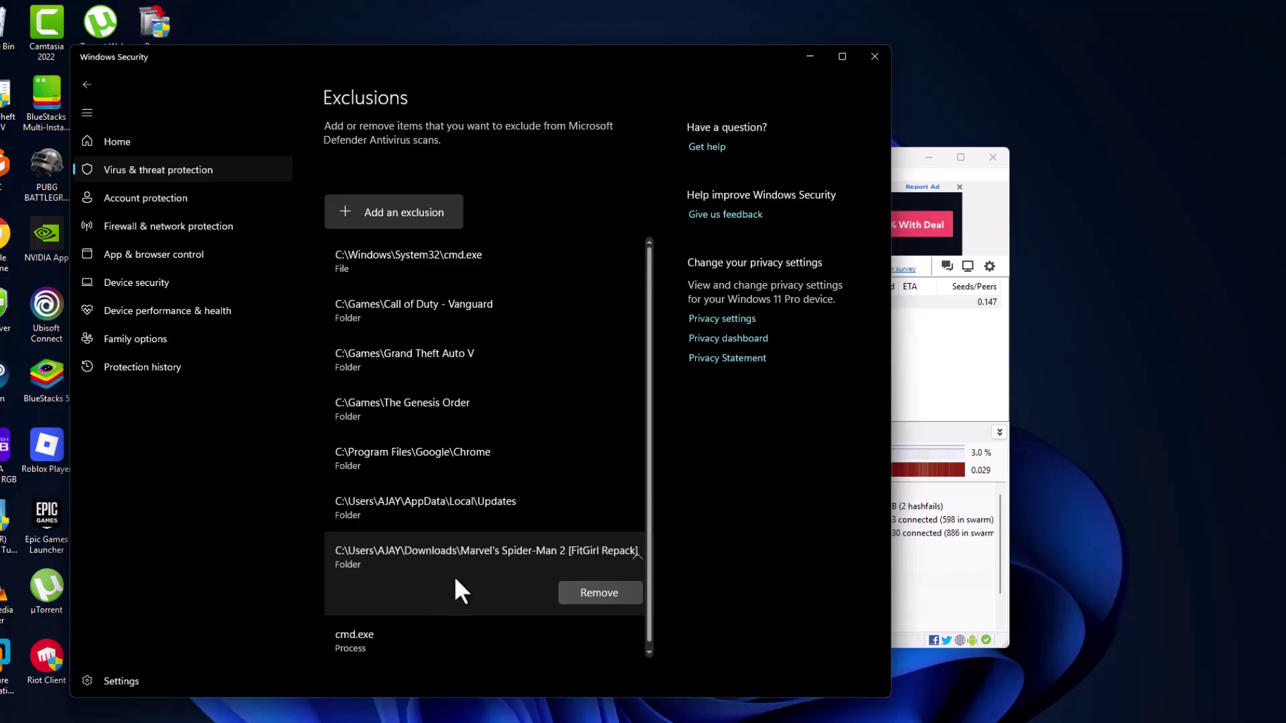
pyautogui.click(86, 85)
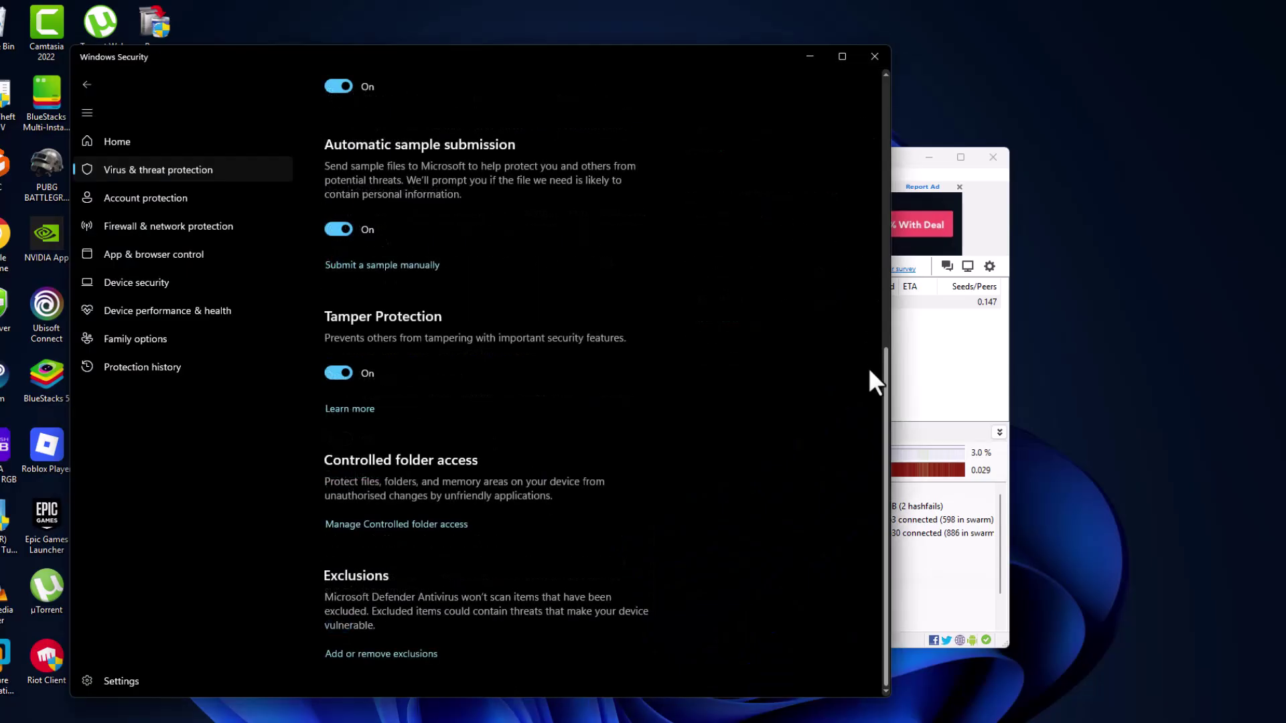
pyautogui.scroll(5, 869, 372)
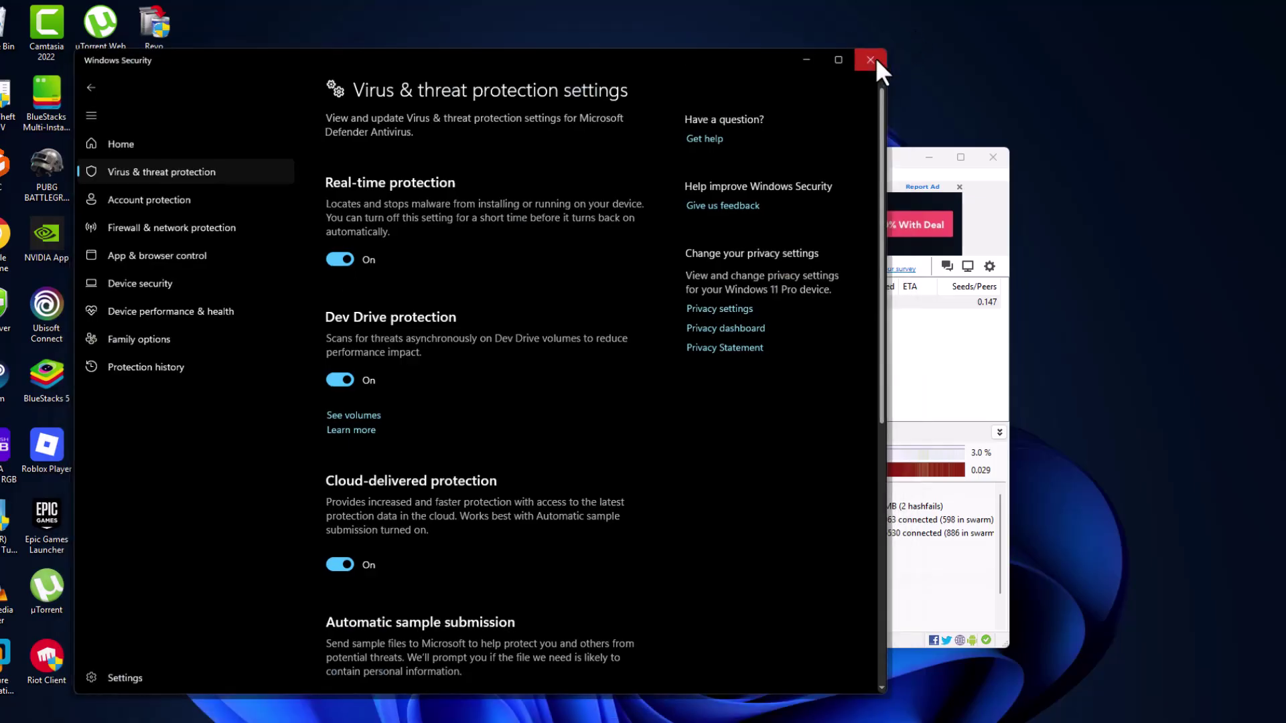
pyautogui.click(874, 56)
# - Set the Spider-Man 2 torrent's download location to Downloads via Advanced > Set Download Location
pyautogui.rightClick(531, 301)
pyautogui.moveTo(575, 623)
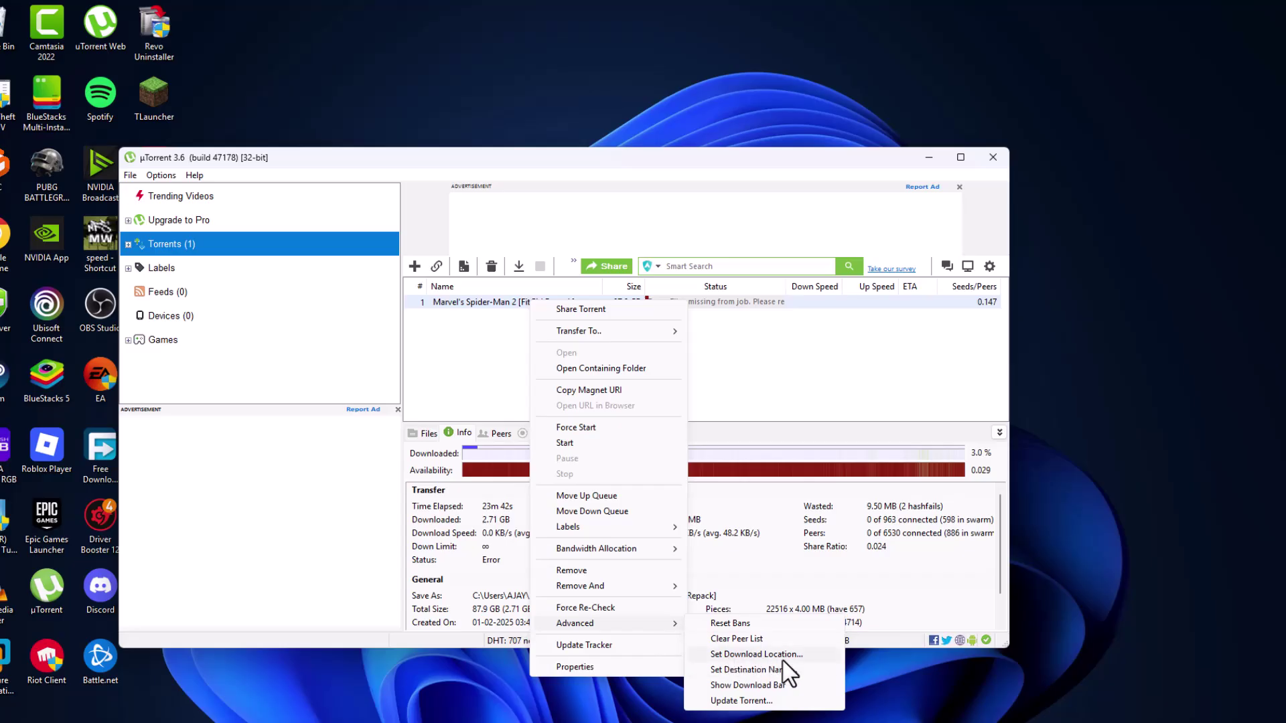
pyautogui.click(755, 655)
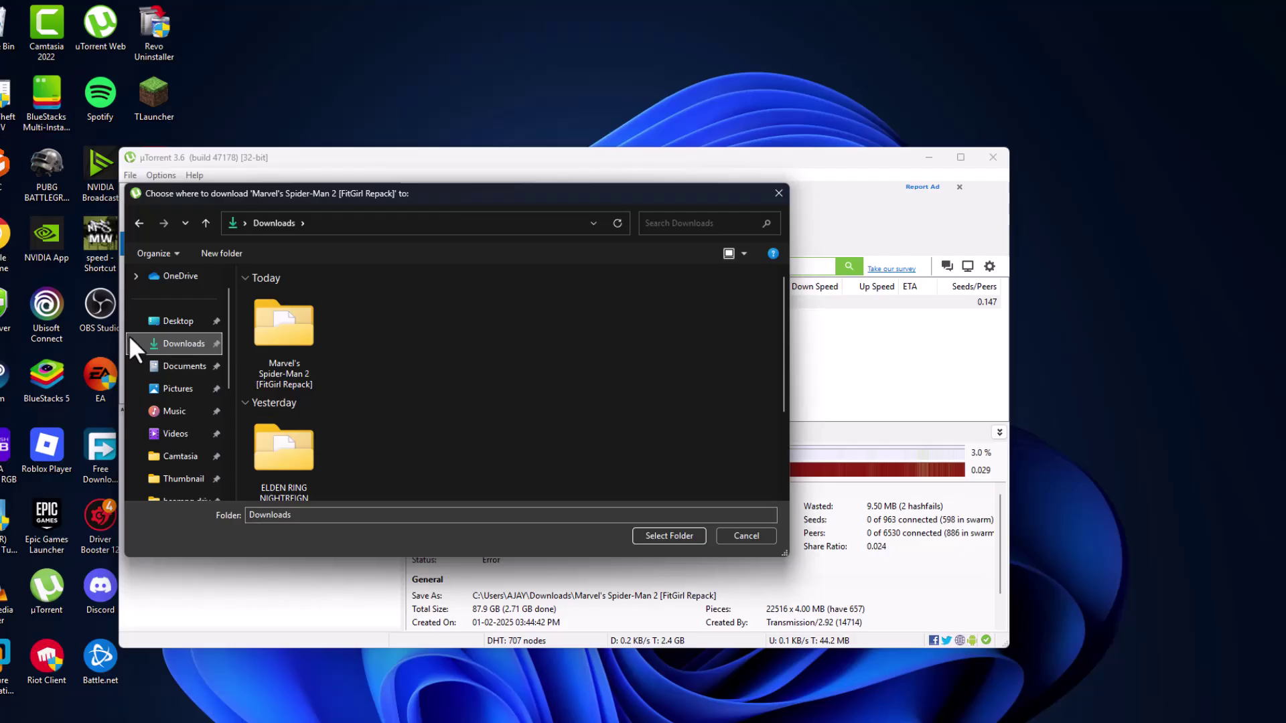
pyautogui.click(689, 536)
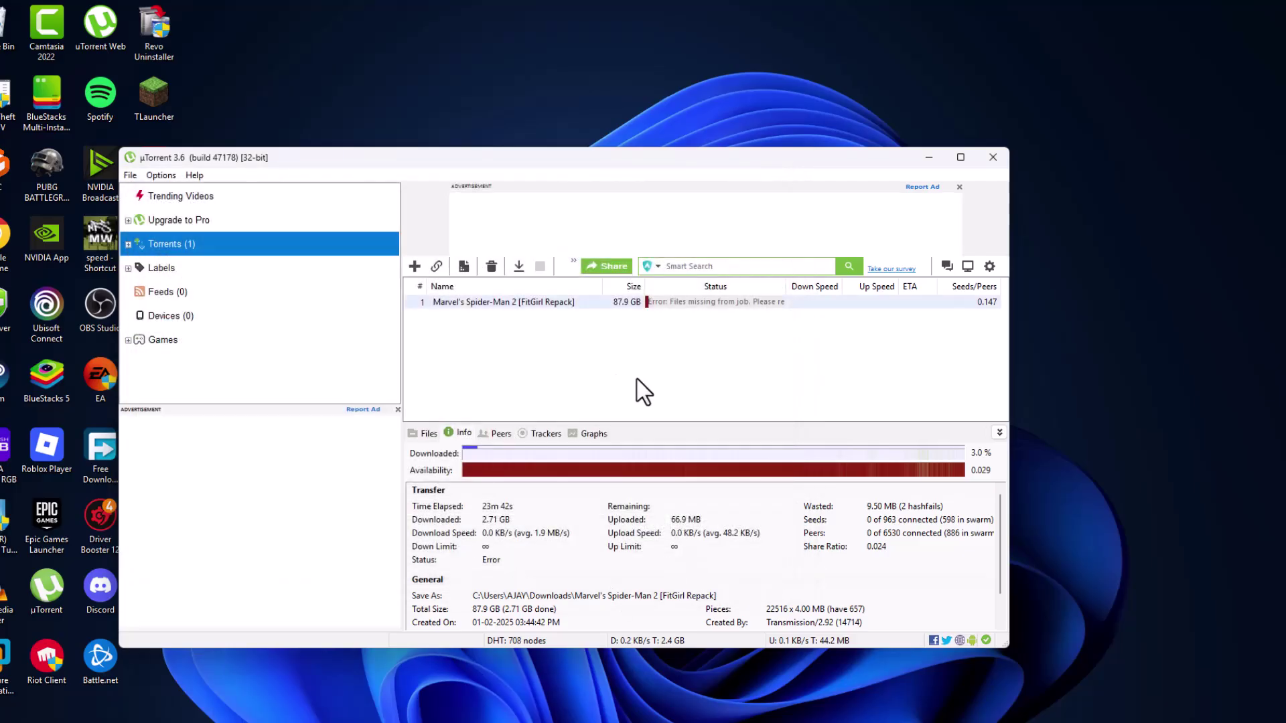
# - Start the selected Spider-Man 2 torrent from the toolbar
pyautogui.click(519, 268)
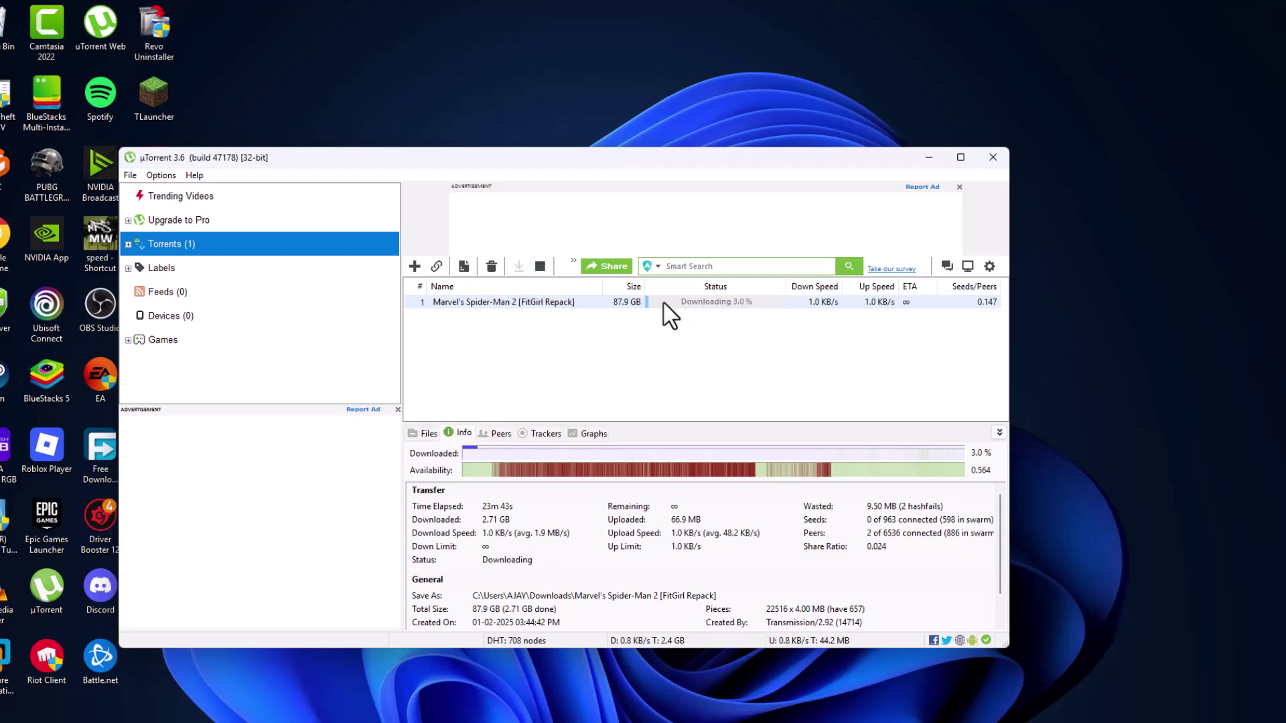